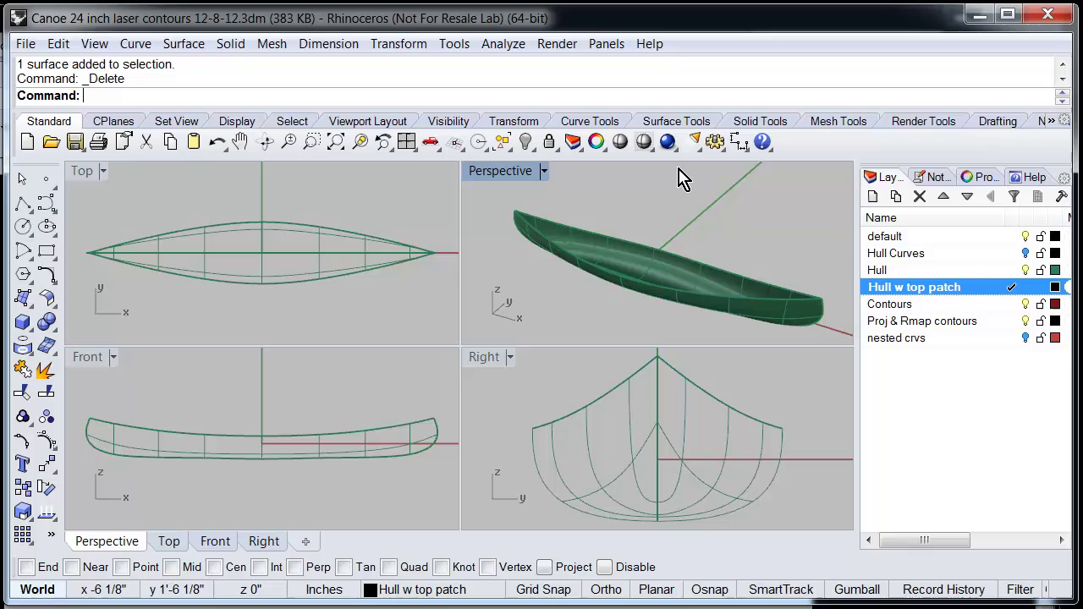
- Switch to the Surface Tools toolbar tab
click(677, 125)
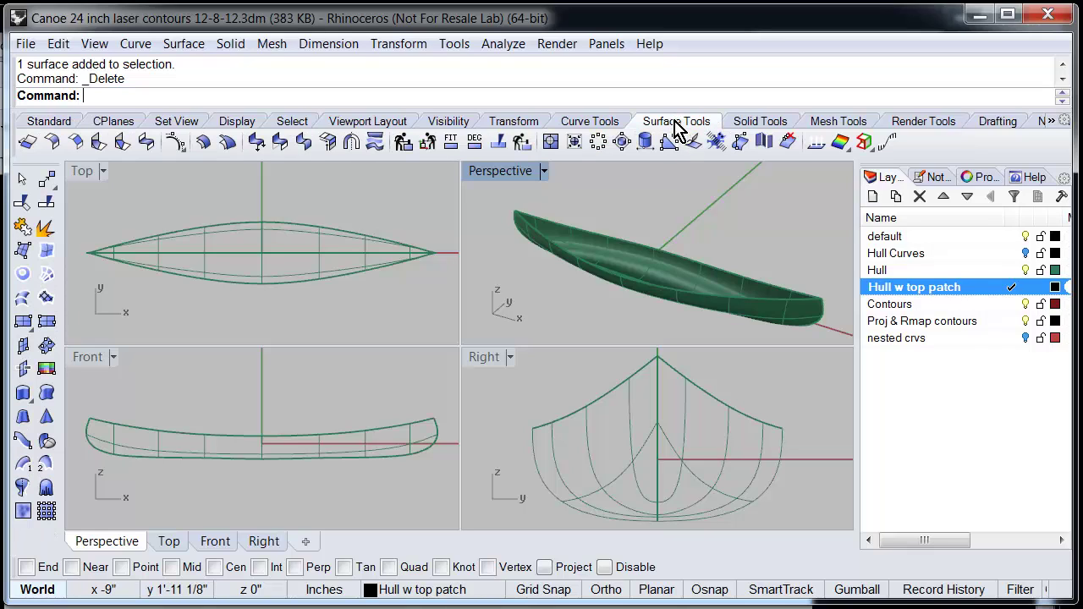
- Cap the canoe's open top with a 10 by 10 span Patch through both gunwale curves
click(46, 298)
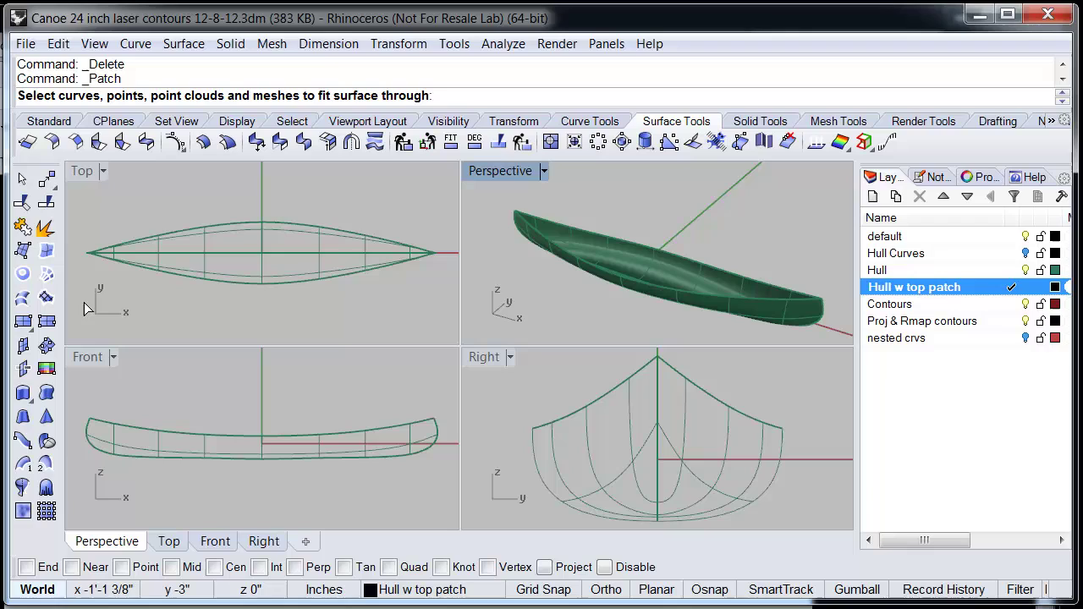
click(577, 230)
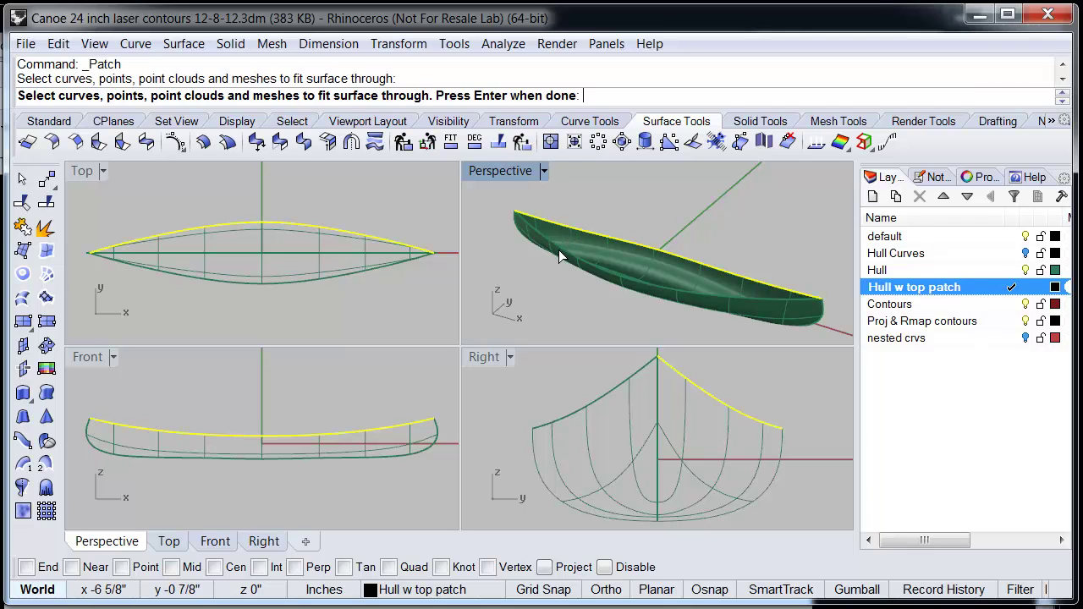
click(560, 245)
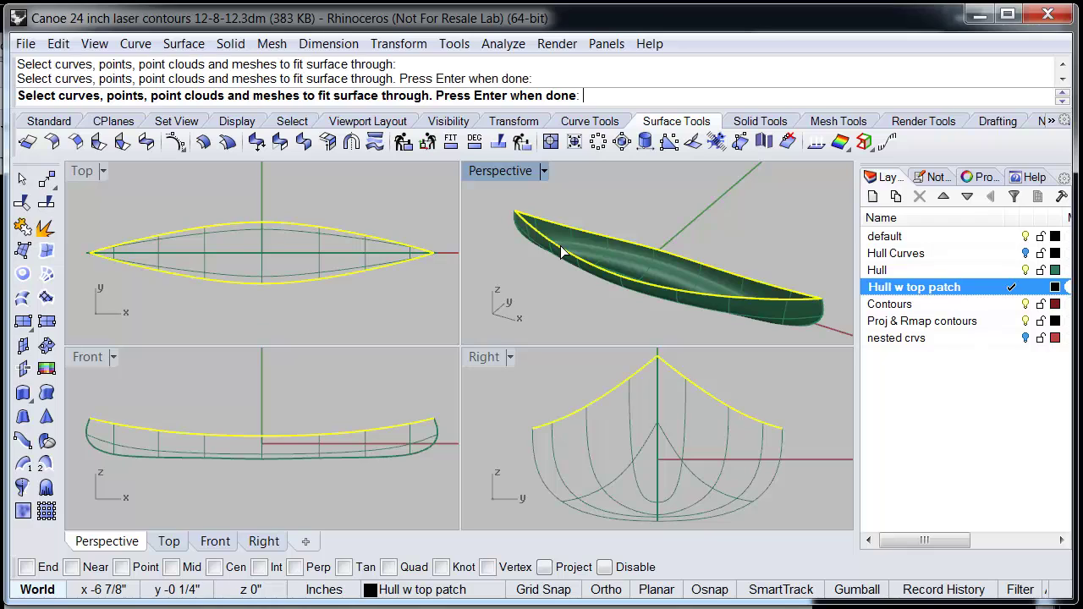
key(Return)
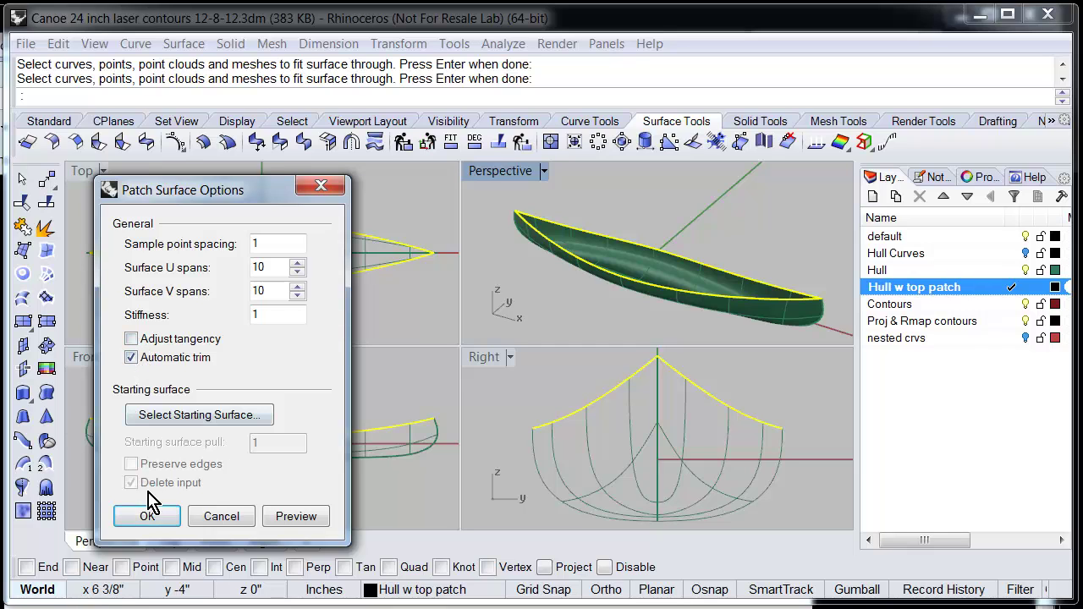
click(146, 518)
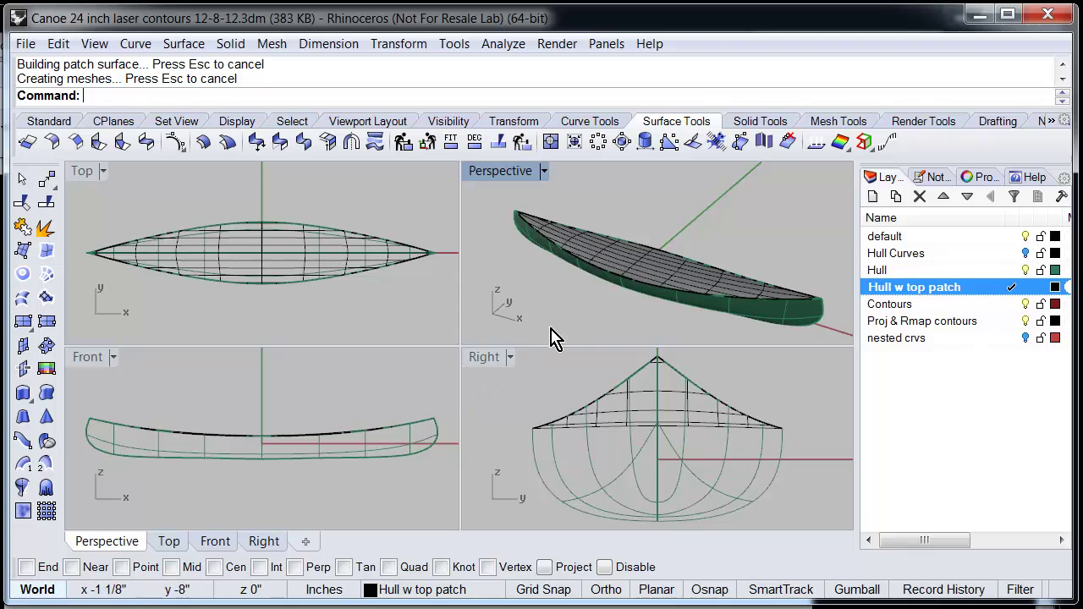
- Make Contours the current layer and start Contour in the Front view with JoinCurves=ByContourPlane
click(1011, 304)
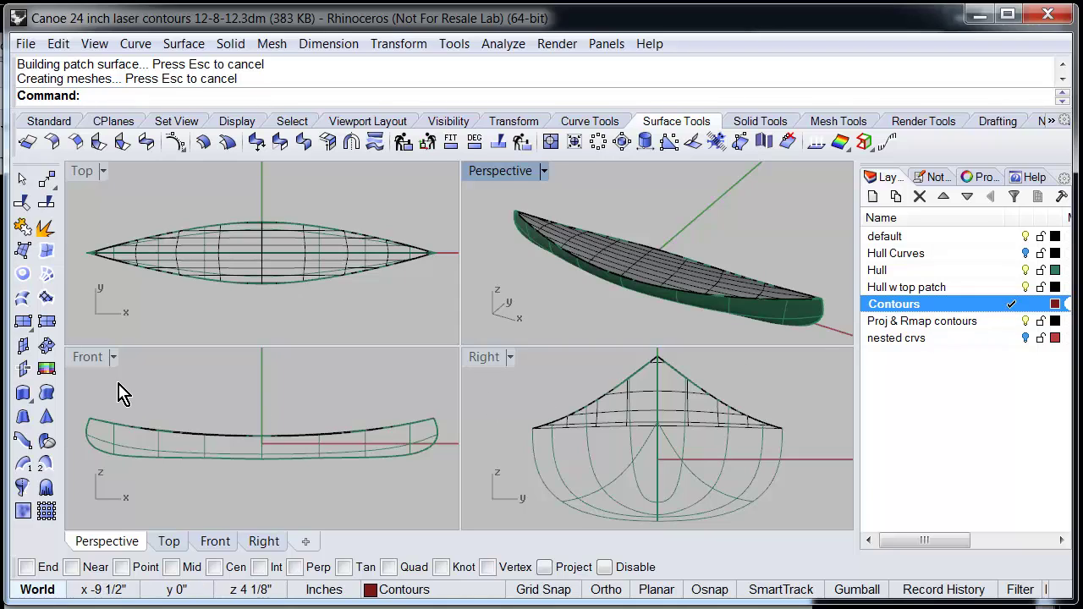
click(96, 366)
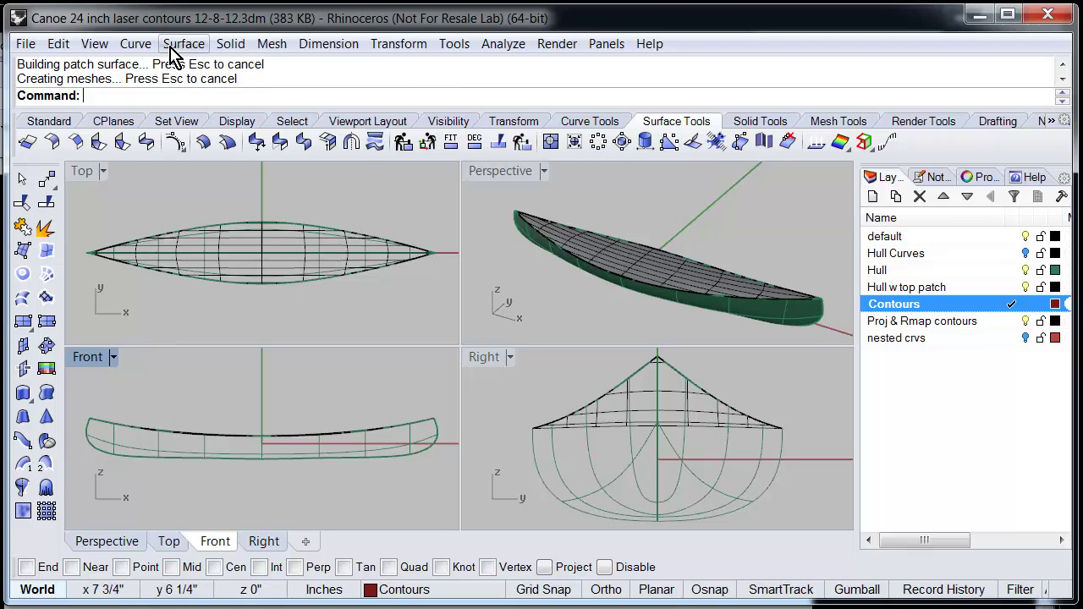
click(590, 121)
click(830, 142)
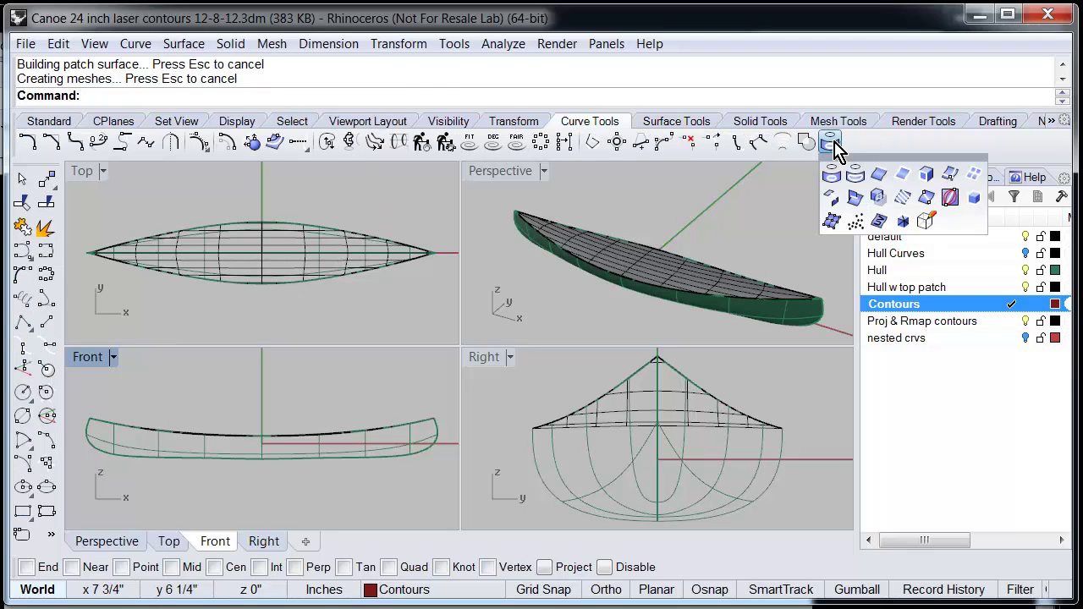
click(903, 198)
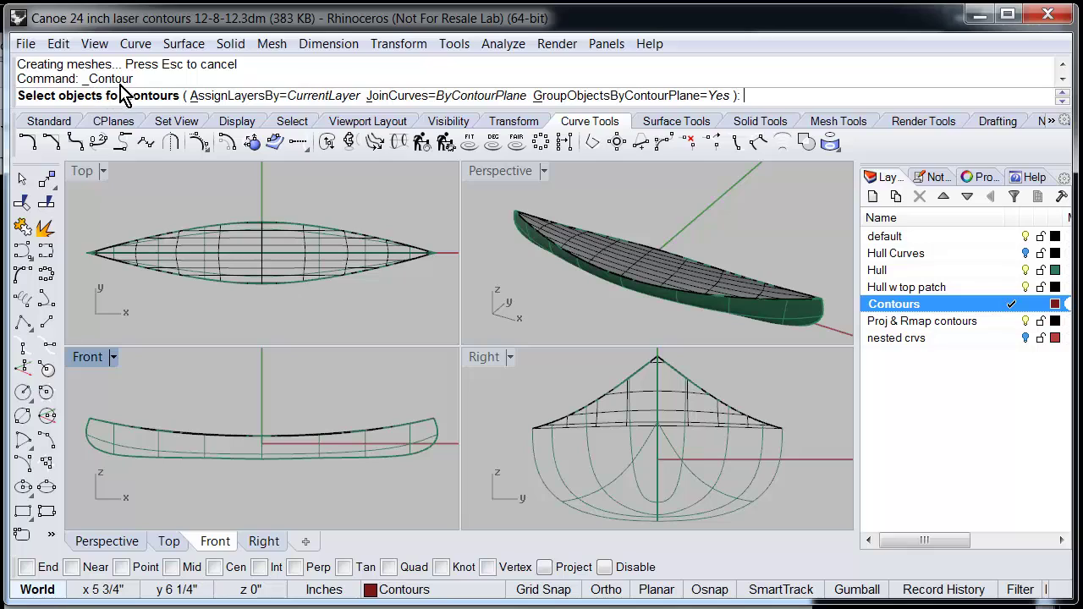
double_click(385, 97)
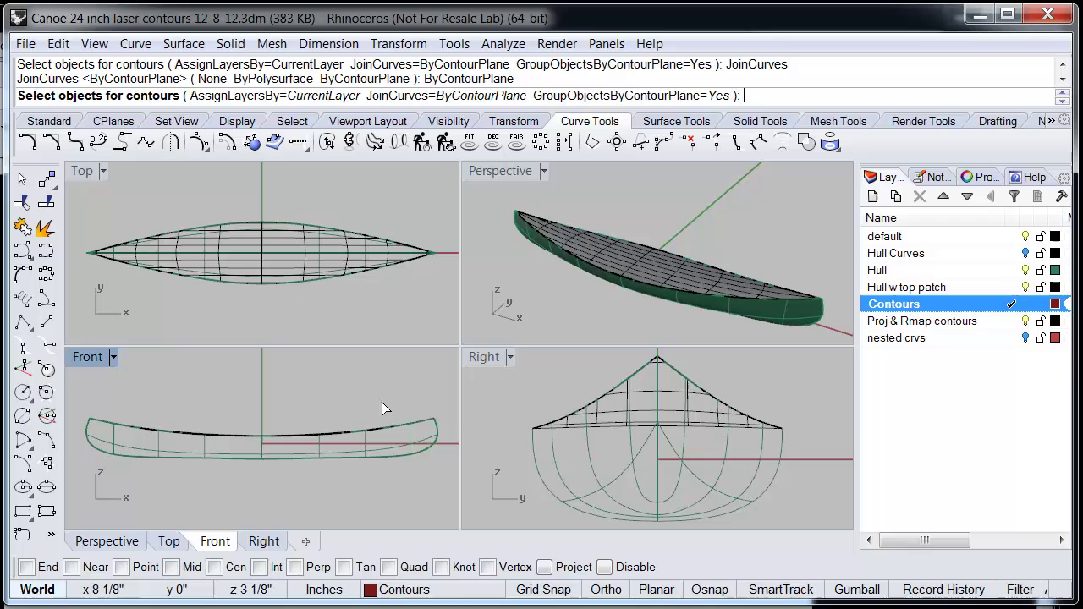
- Contour the hull and top patch from the origin along X at 1-1/4 inch spacing
drag(388, 406, 370, 443)
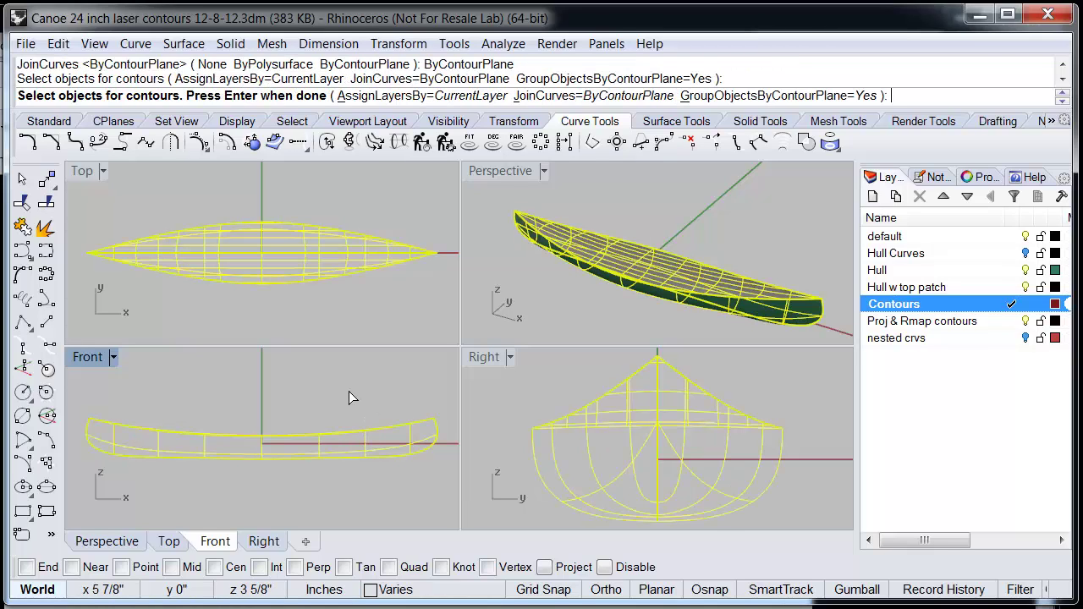
key(Return)
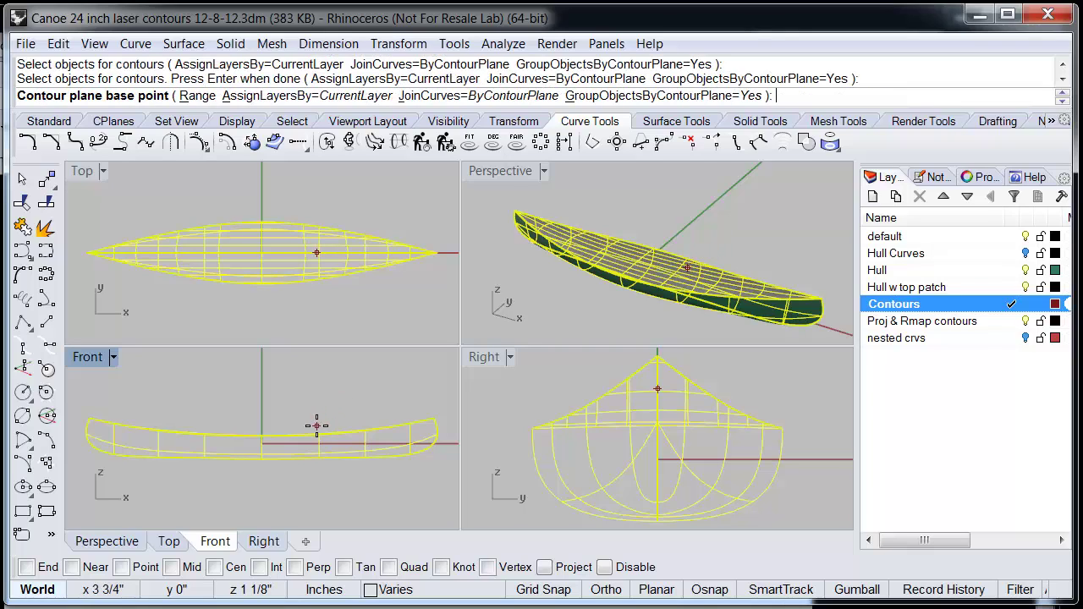
text(0)
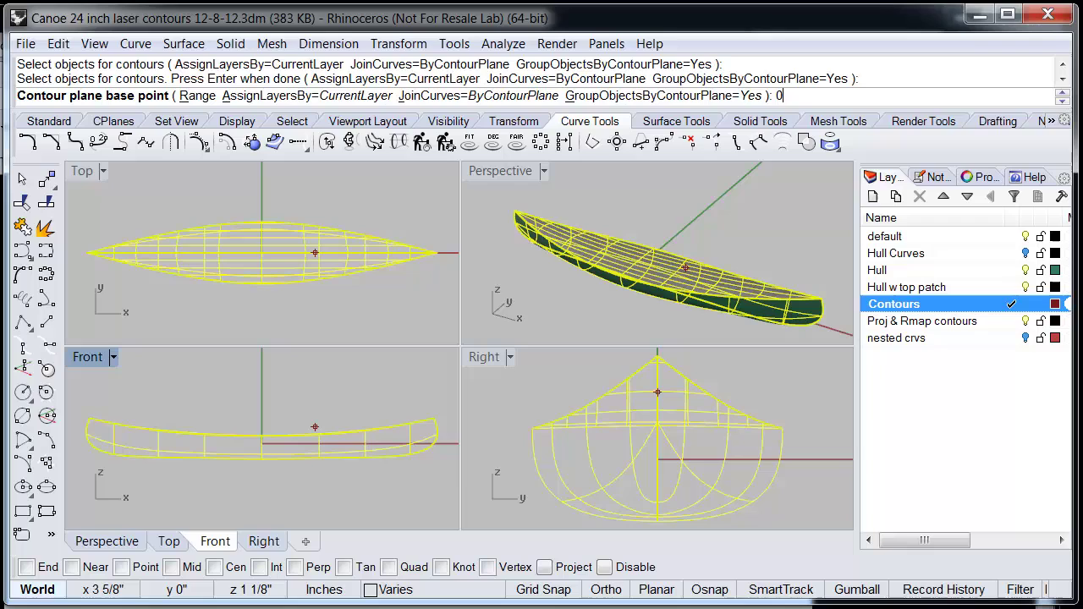
key(Return)
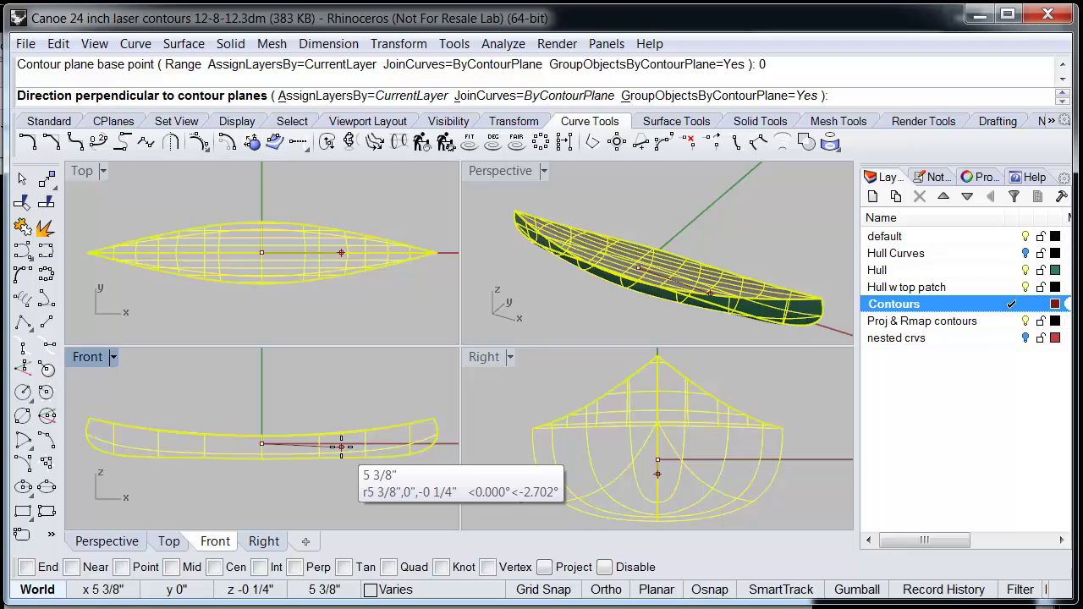
key(F8)
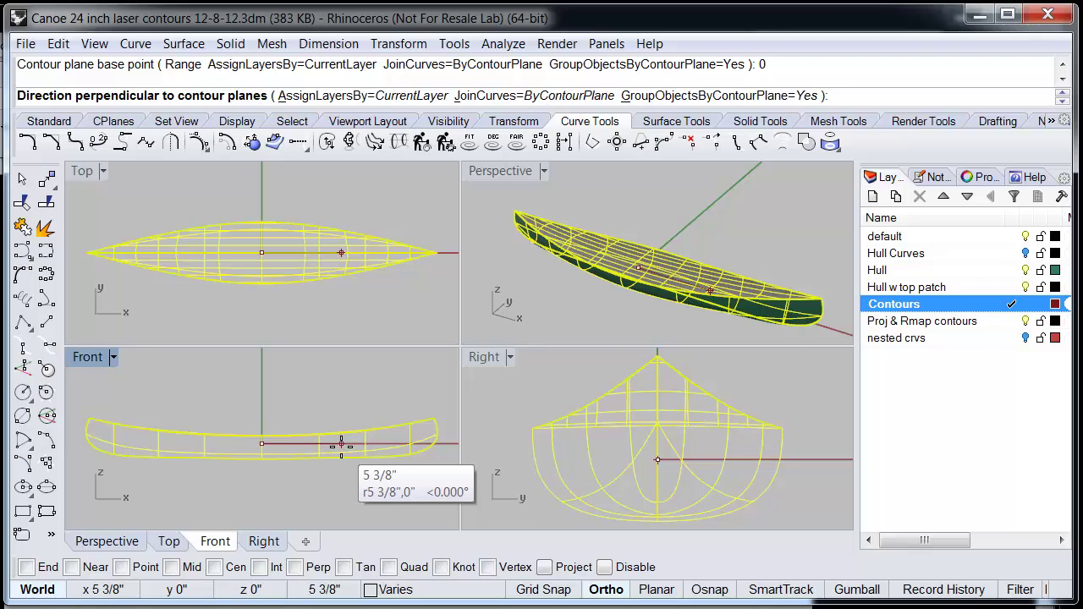
shift+click(342, 446)
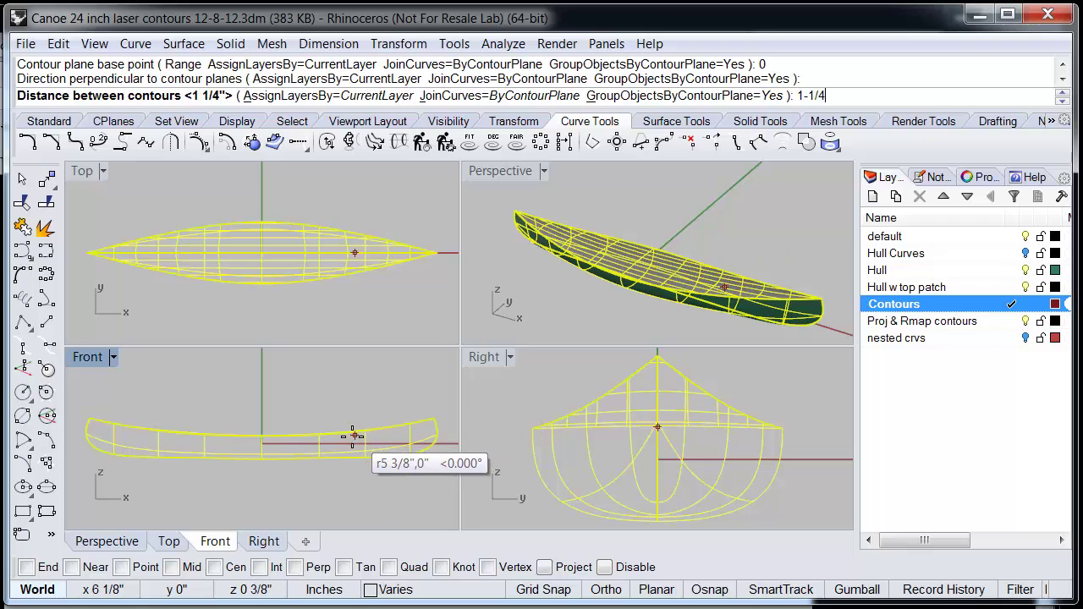
key(Return)
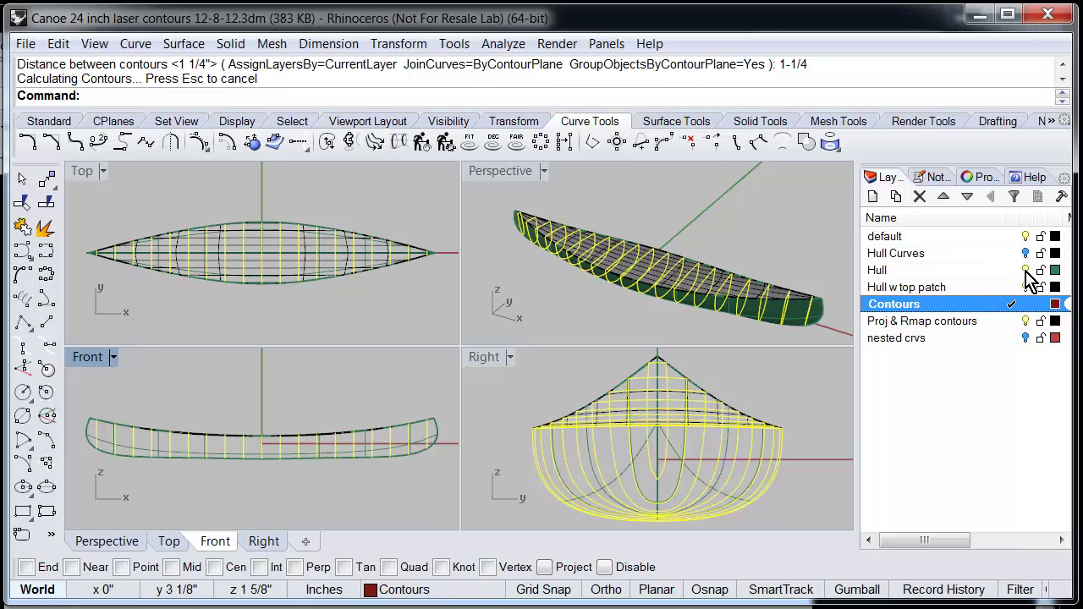
- Hide the hull layers, copy the contours to Proj & Rmap contours, and make that layer current
click(1026, 272)
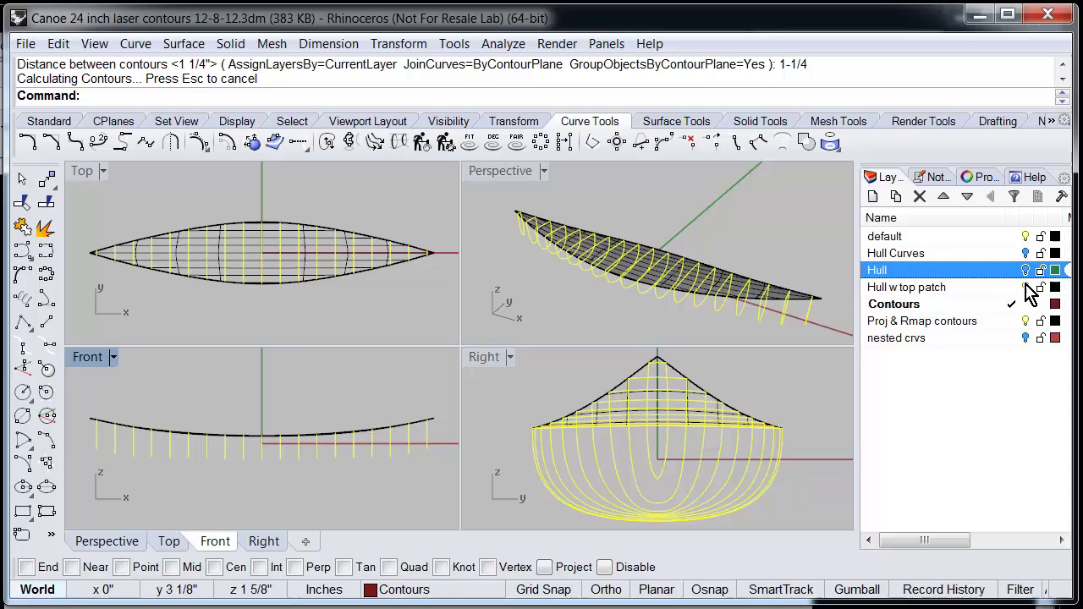
click(1026, 288)
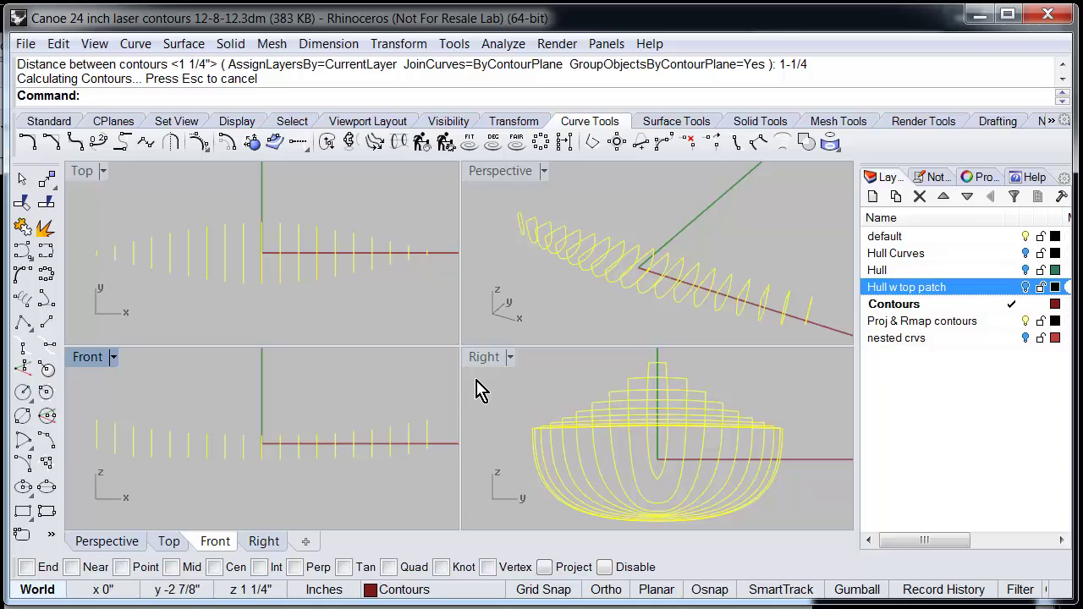
click(424, 590)
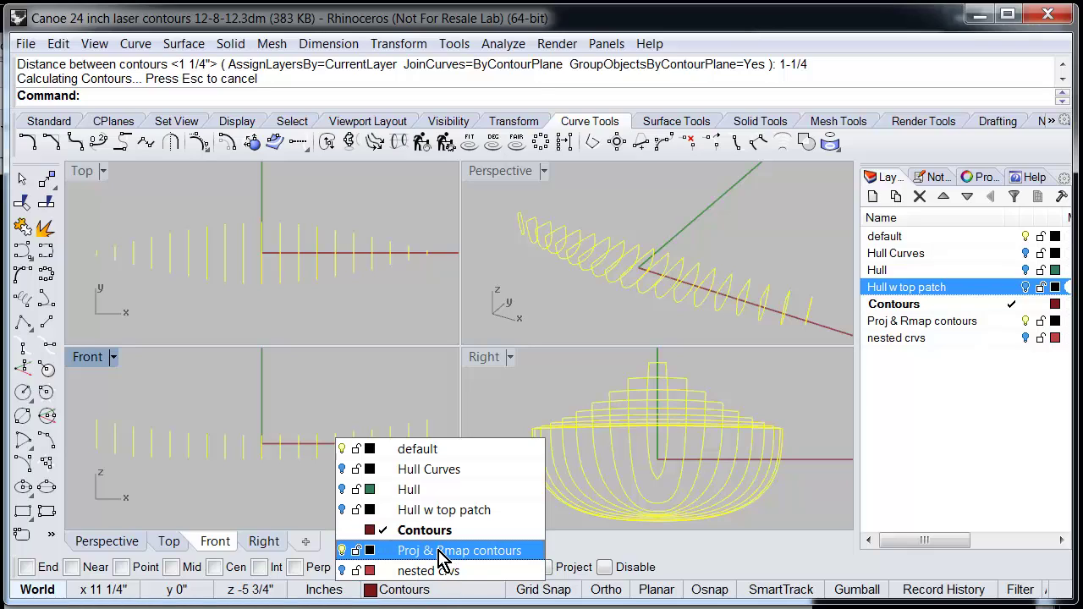
right_click(440, 557)
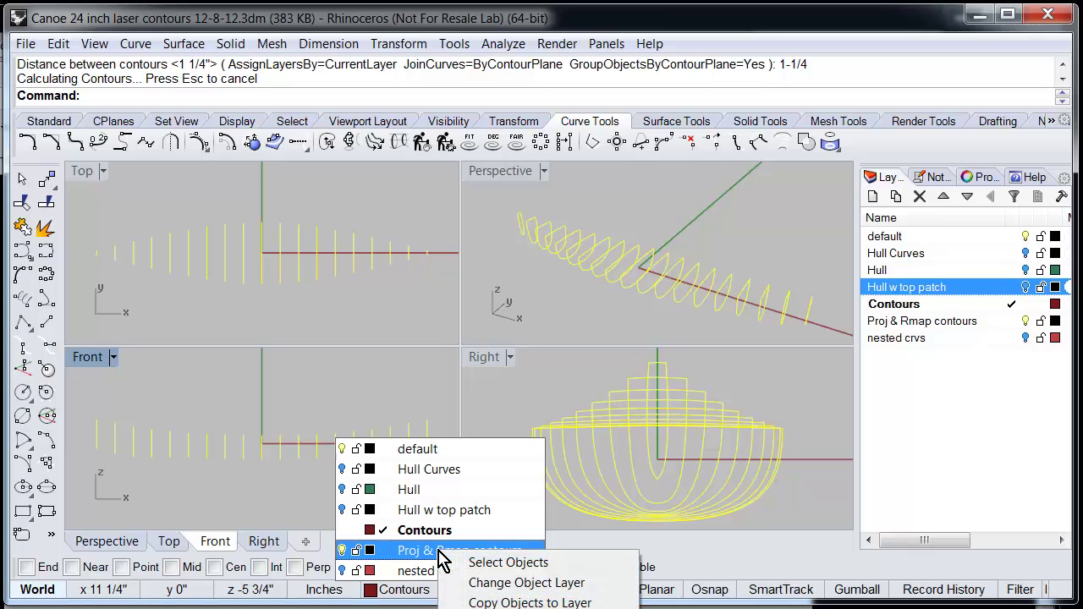
click(536, 603)
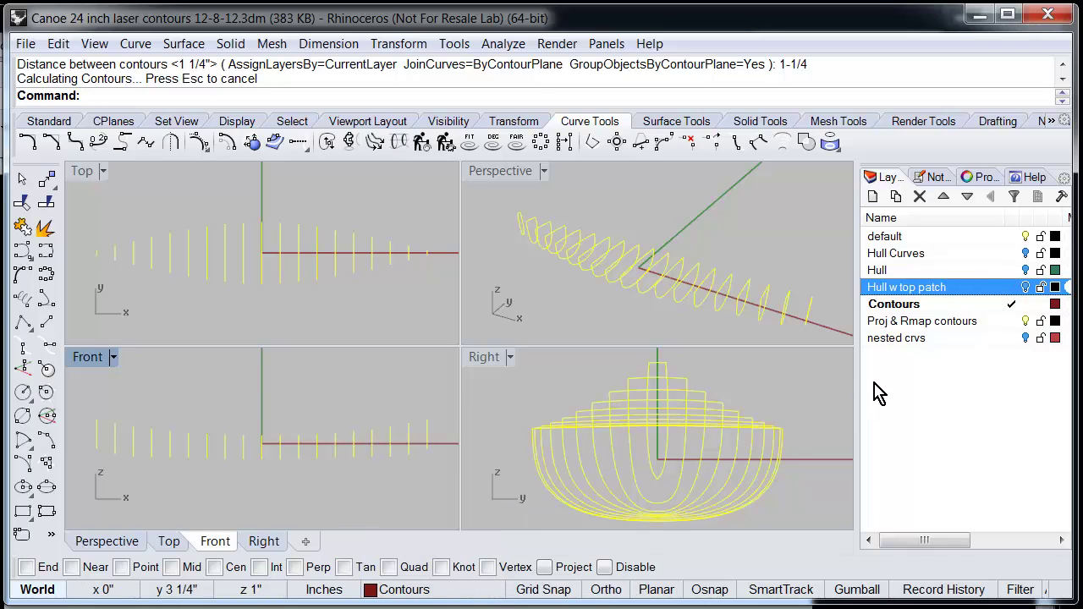
click(1016, 322)
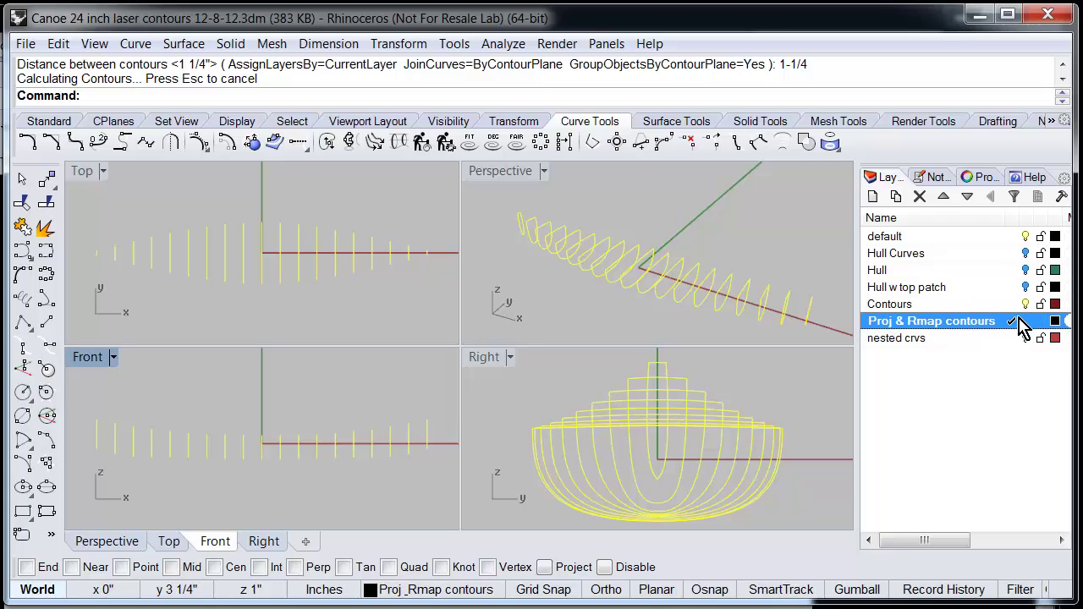
click(1029, 305)
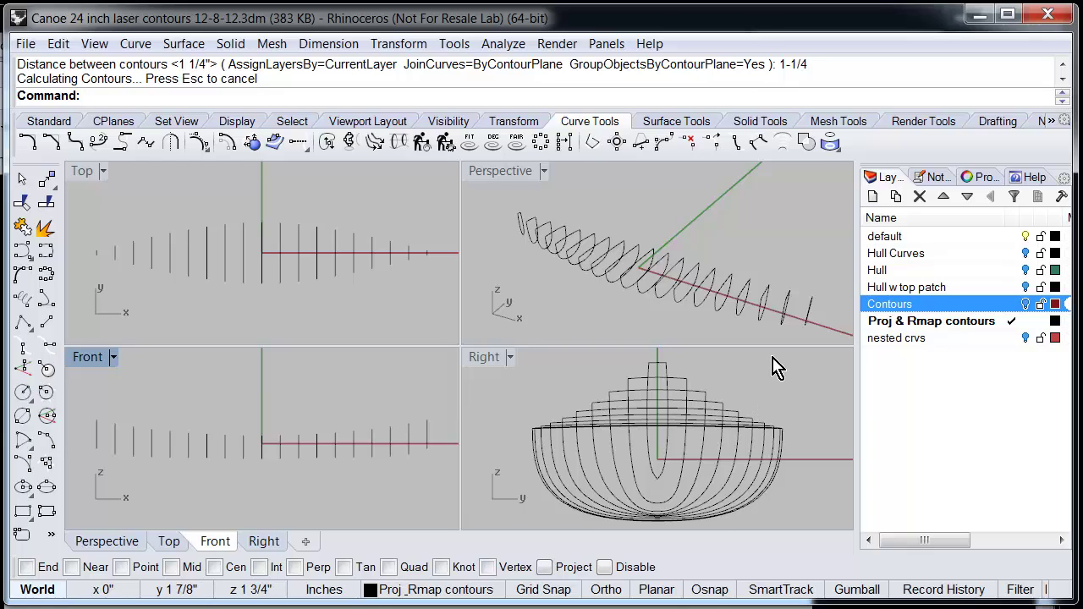
- Project the 19 contour curves in the Right view onto the CPlane, deleting the originals
drag(772, 359, 529, 500)
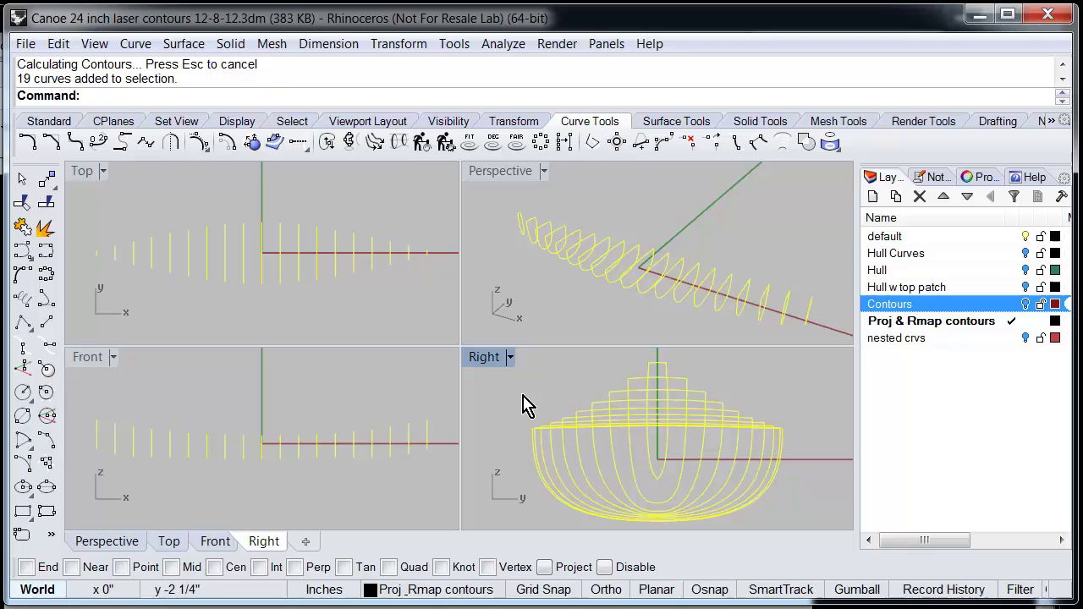
click(415, 49)
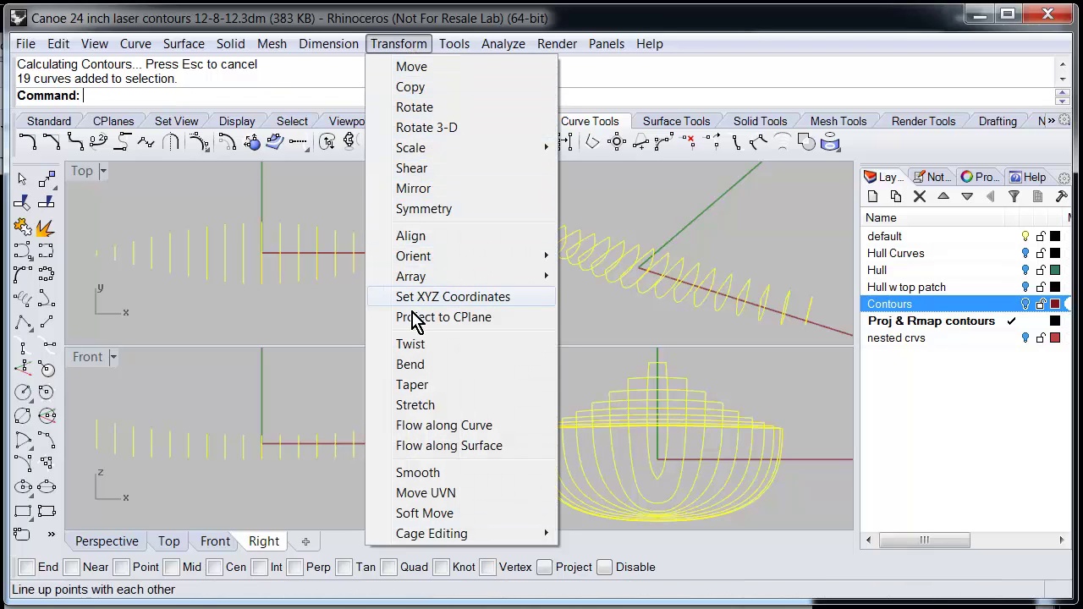
click(516, 321)
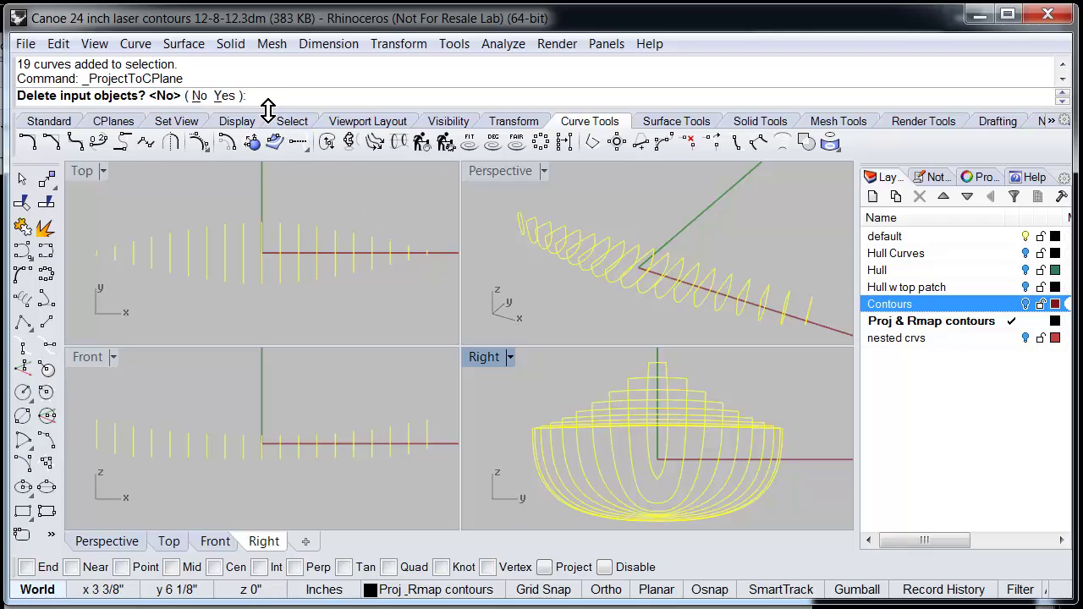
click(225, 96)
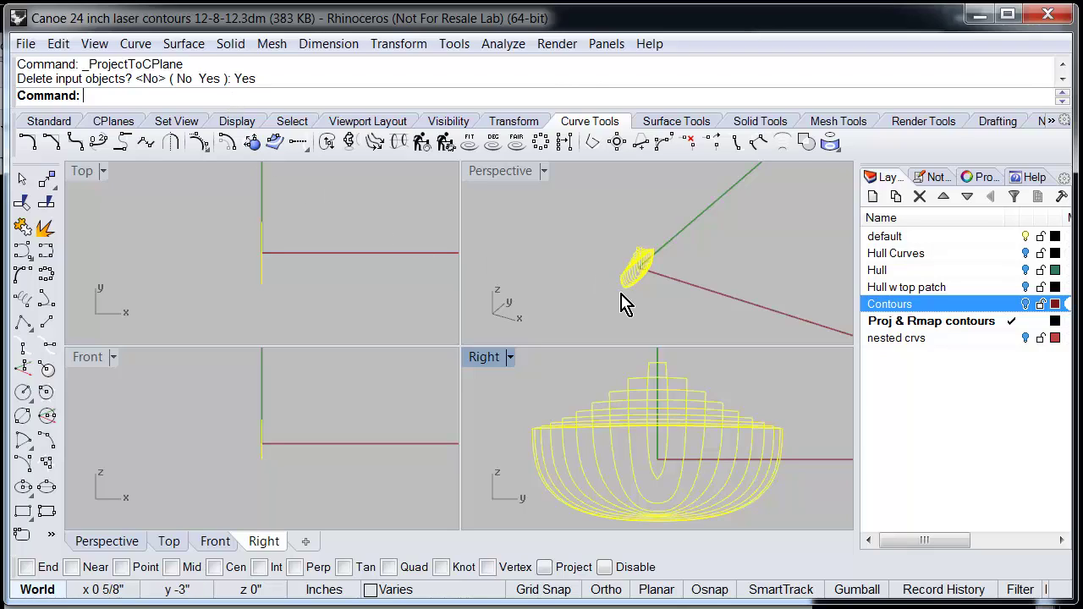
scroll(630, 296, up, 3)
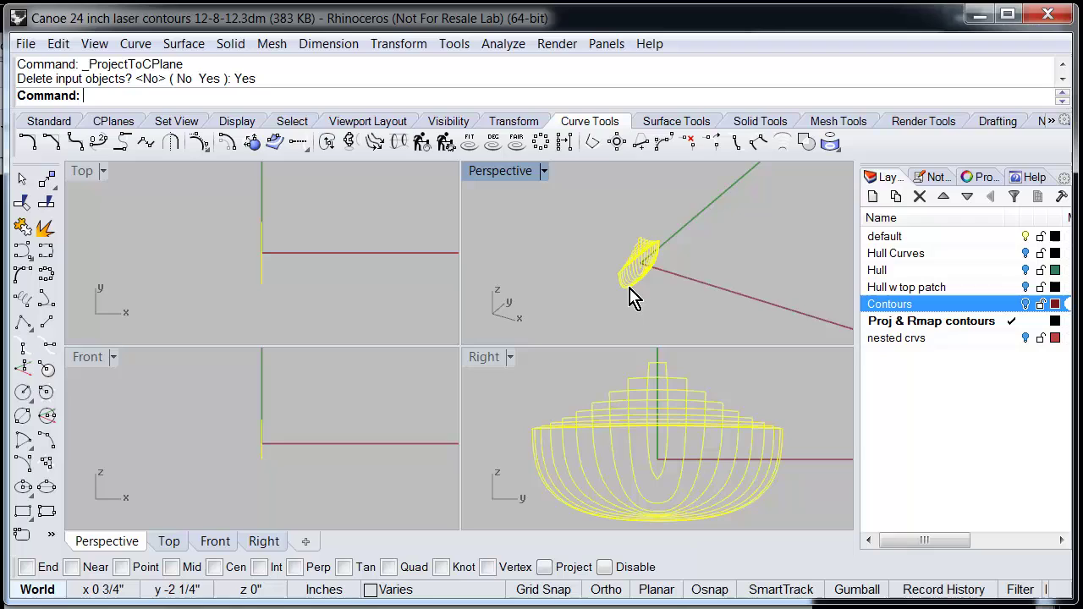
scroll(630, 296, up, 1)
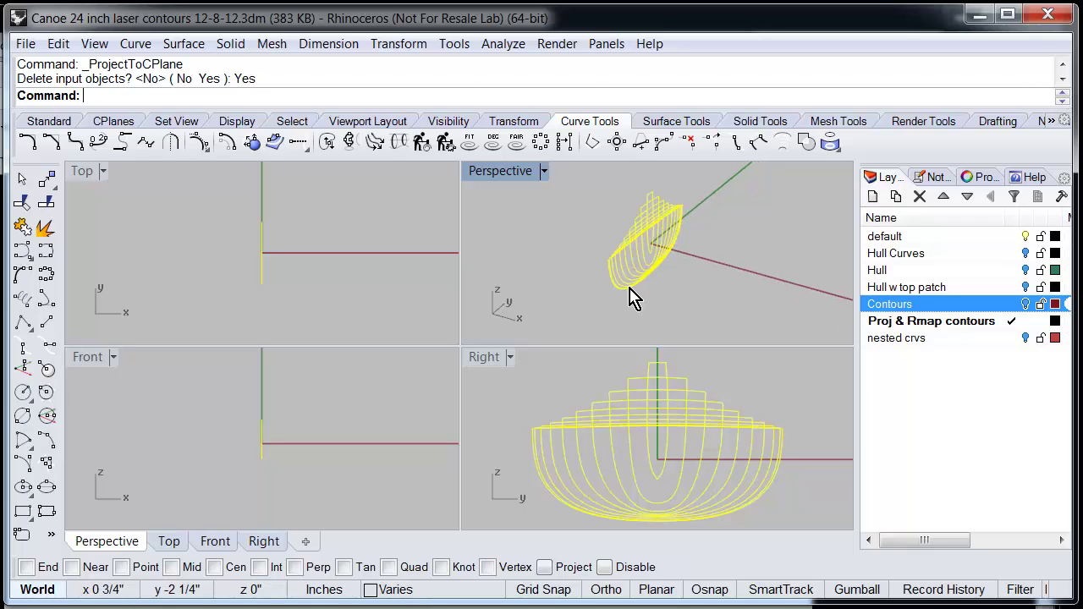
right_drag(630, 296, 607, 287)
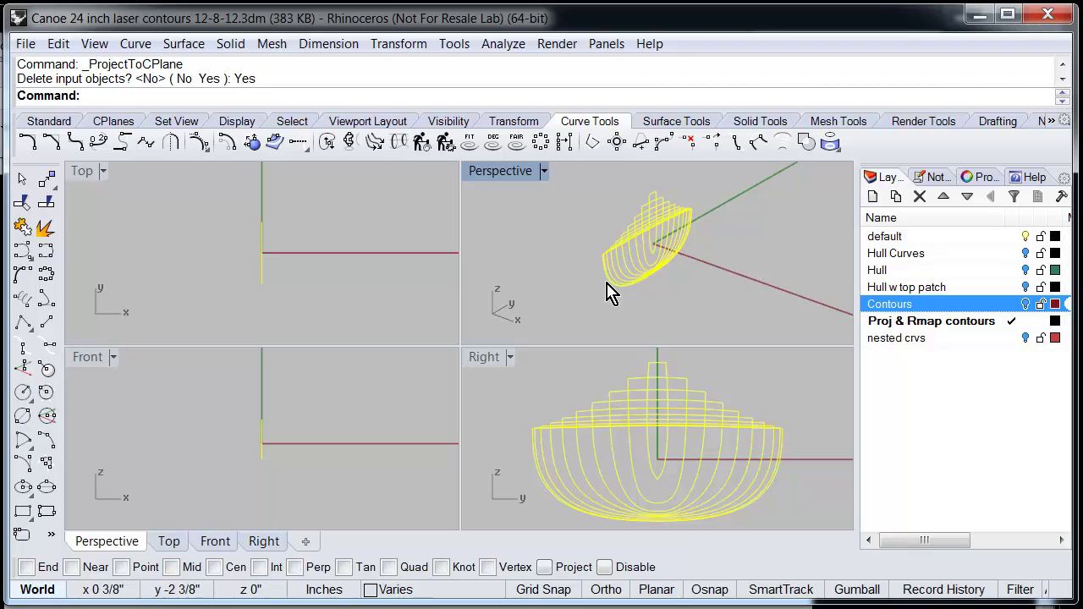
- Remap the flattened contours from the Right CPlane onto the Top CPlane
click(486, 359)
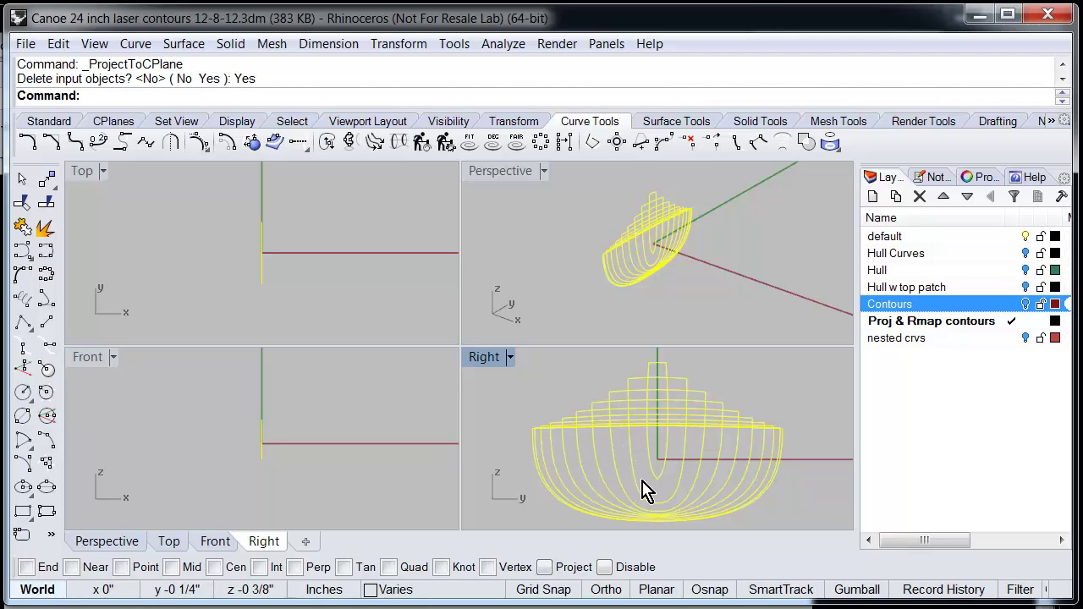
click(412, 49)
mouse_move(415, 261)
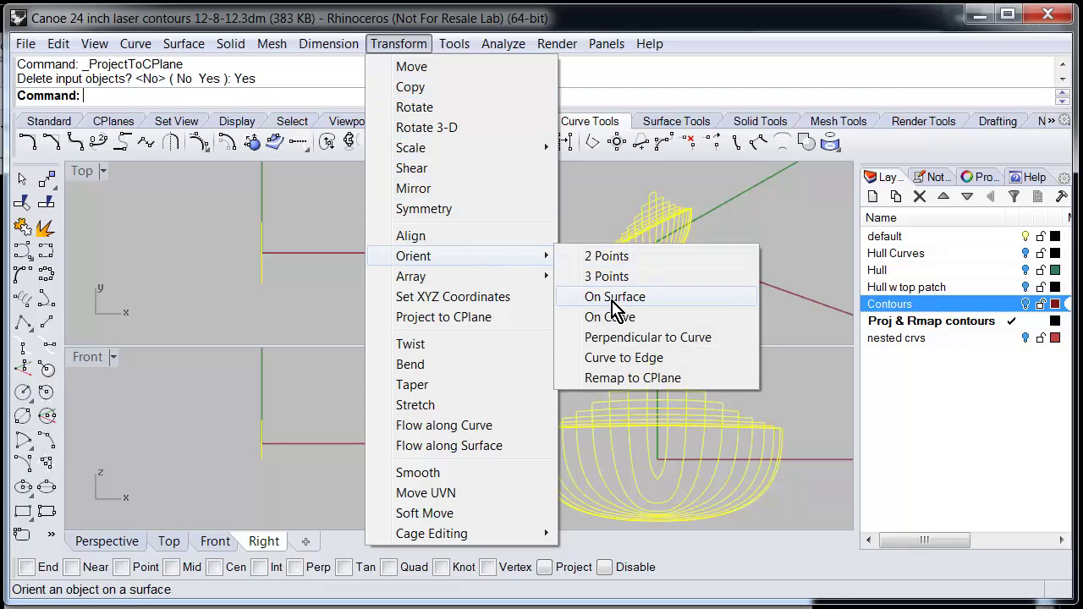
click(618, 389)
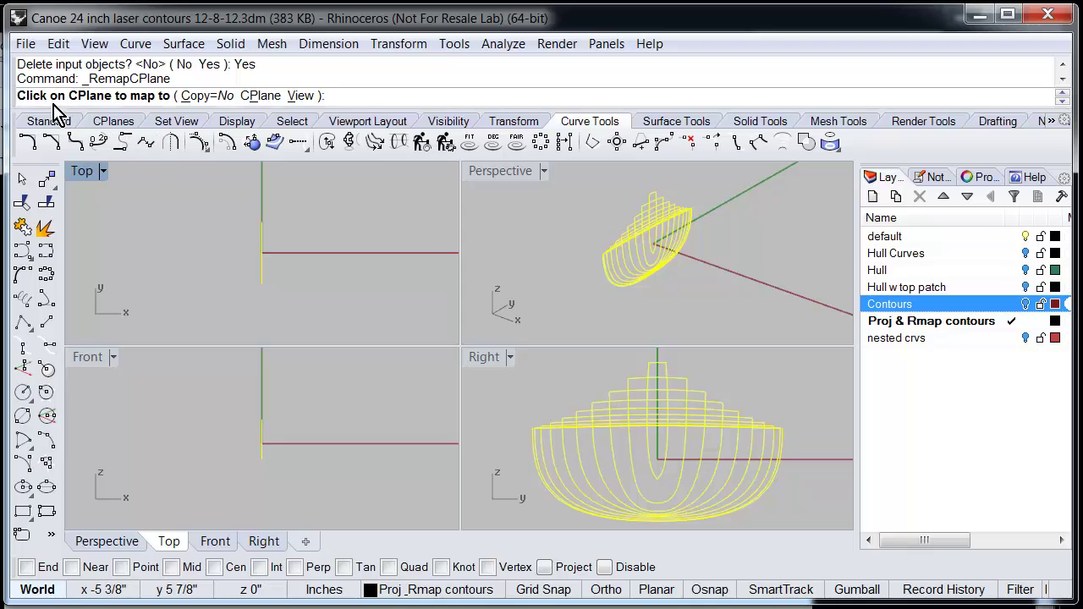
click(223, 252)
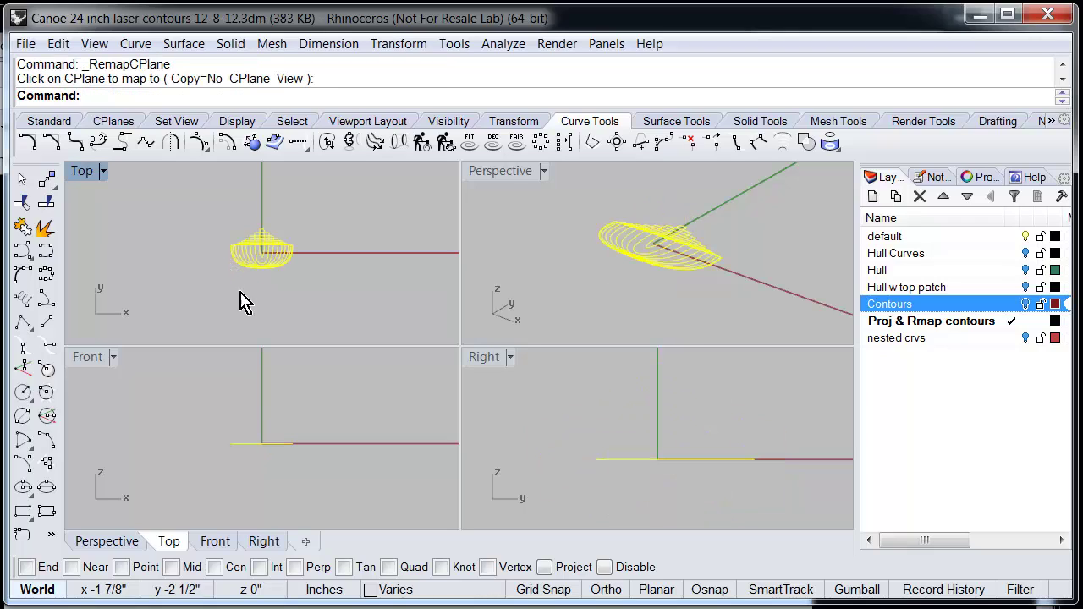
- Maximize the Top view, deselect the contours and pan the hull toward the upper left
double_click(82, 172)
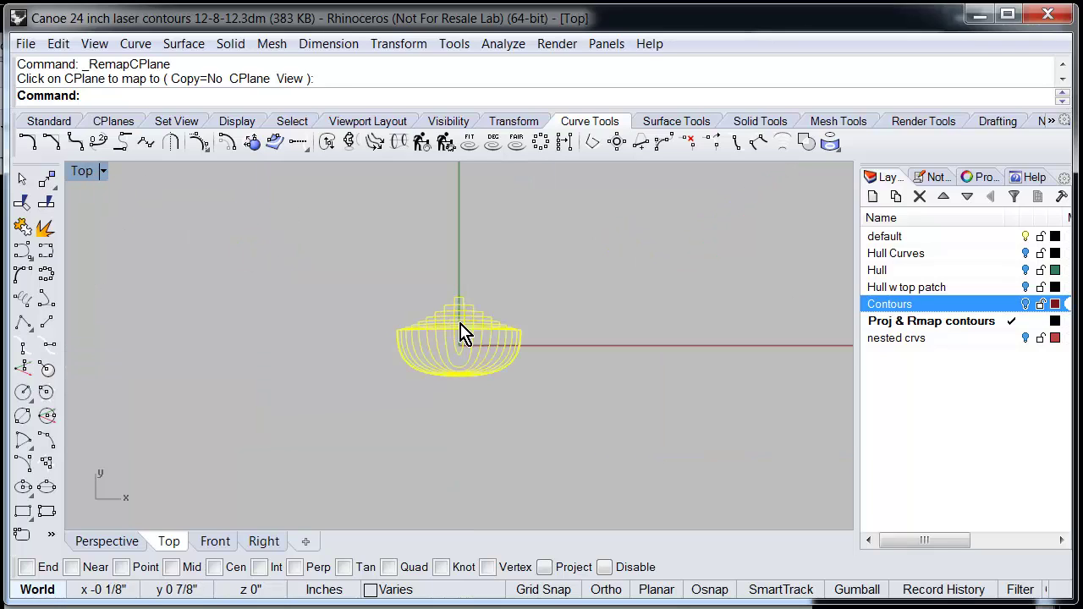
scroll(476, 365, up, 5)
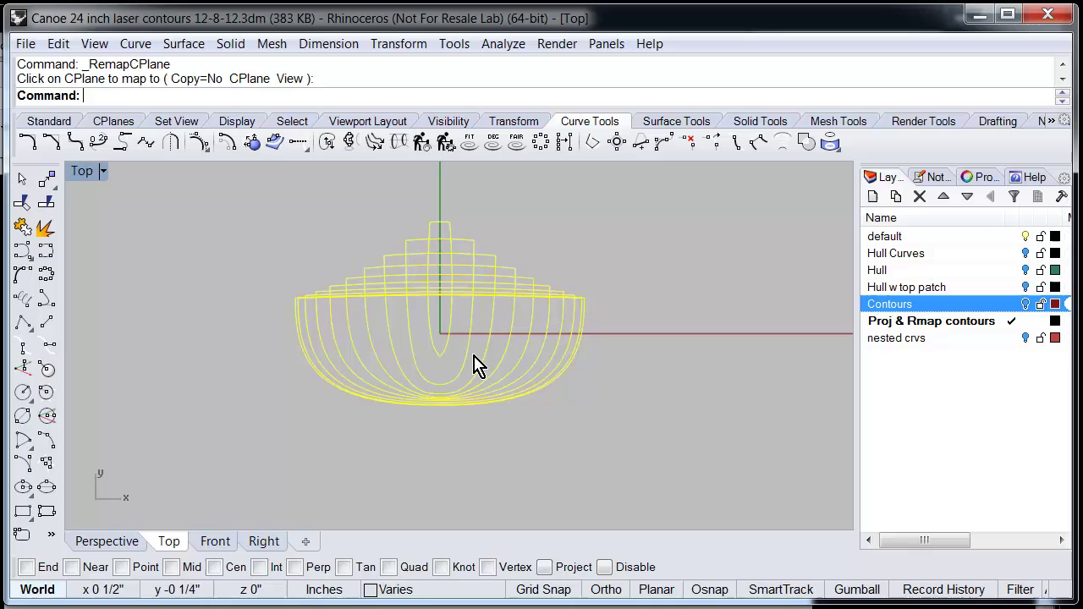
click(638, 271)
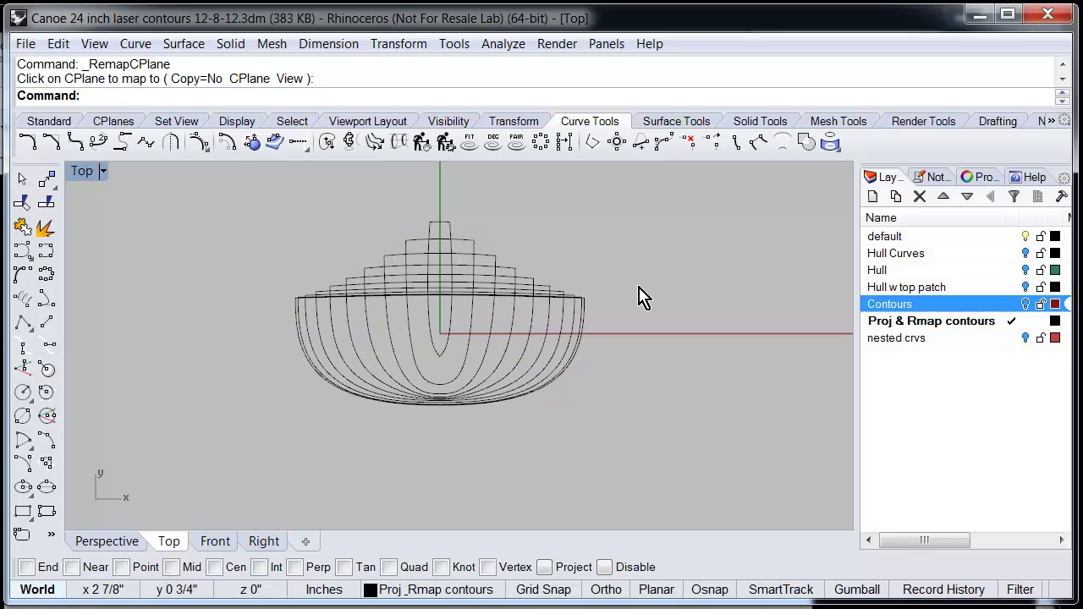
right_drag(639, 290, 449, 243)
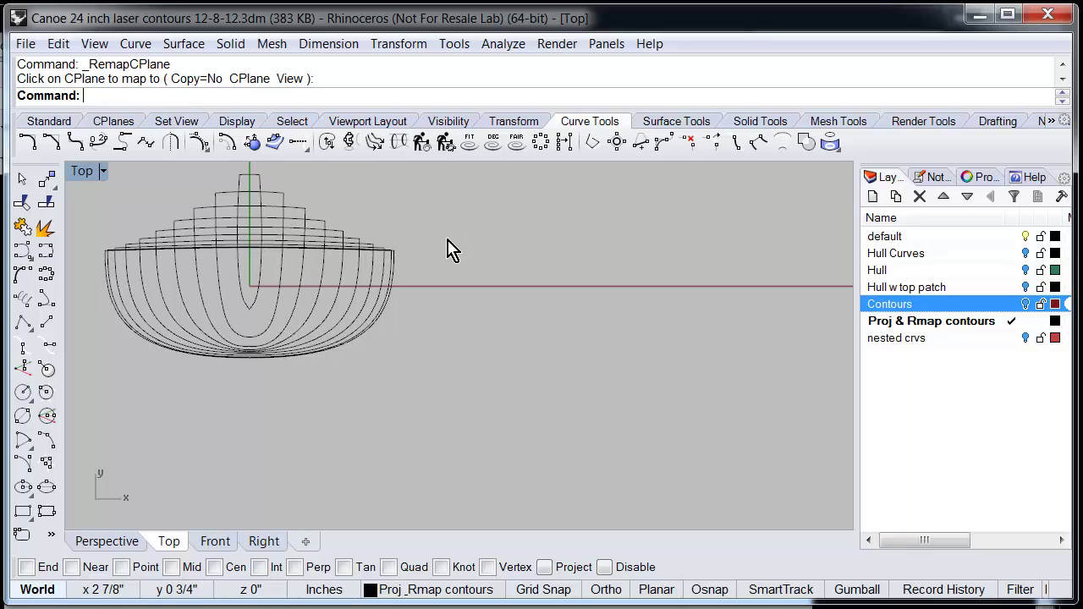
- Turn on the nested crvs layer and zoom out to see the whole 24 x 12 layout
click(1026, 338)
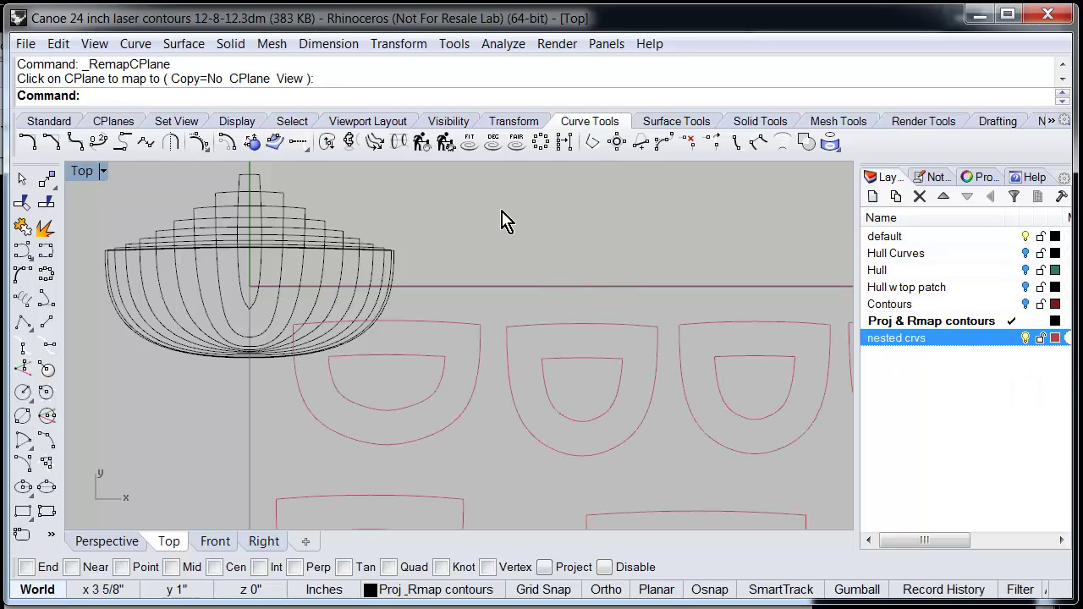
scroll(482, 242, down, 2)
scroll(487, 253, down, 3)
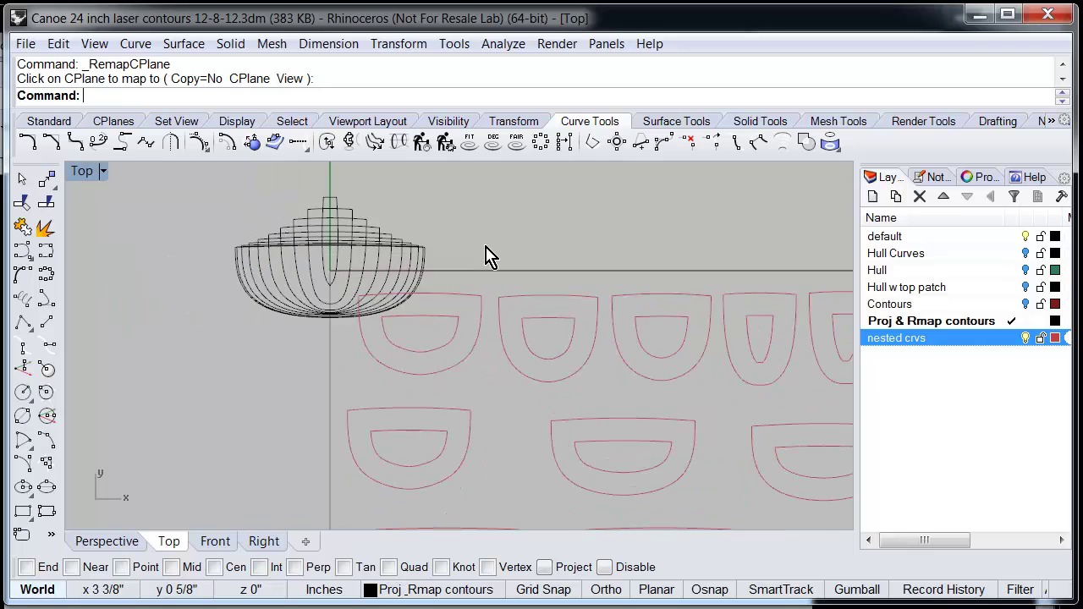
right_drag(487, 254, 346, 256)
scroll(358, 223, down, 2)
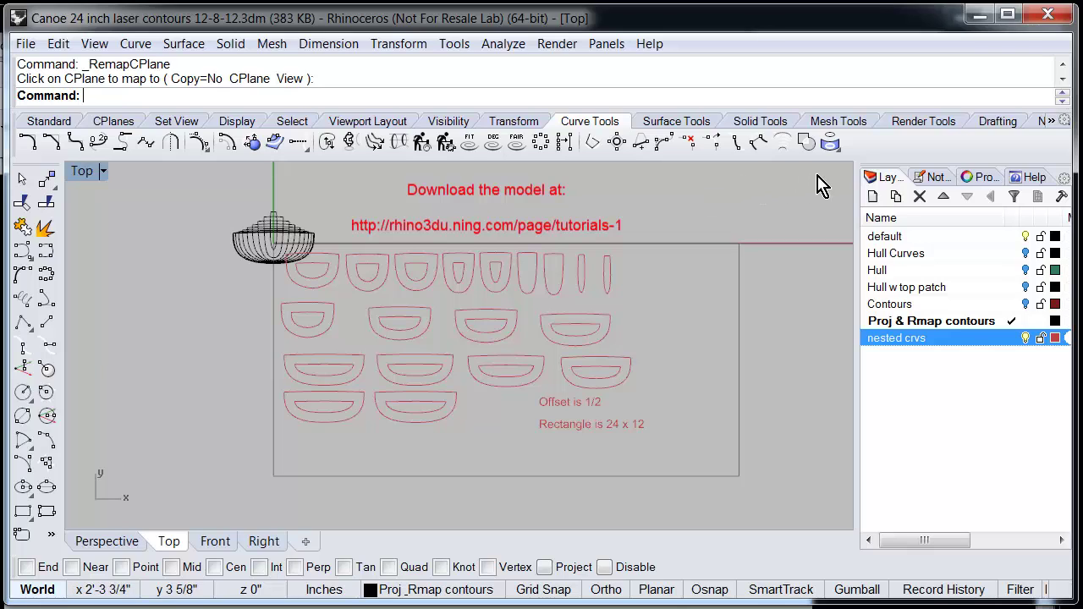
- Show the Notes panel and scroll through the numbered tutorial steps
click(936, 180)
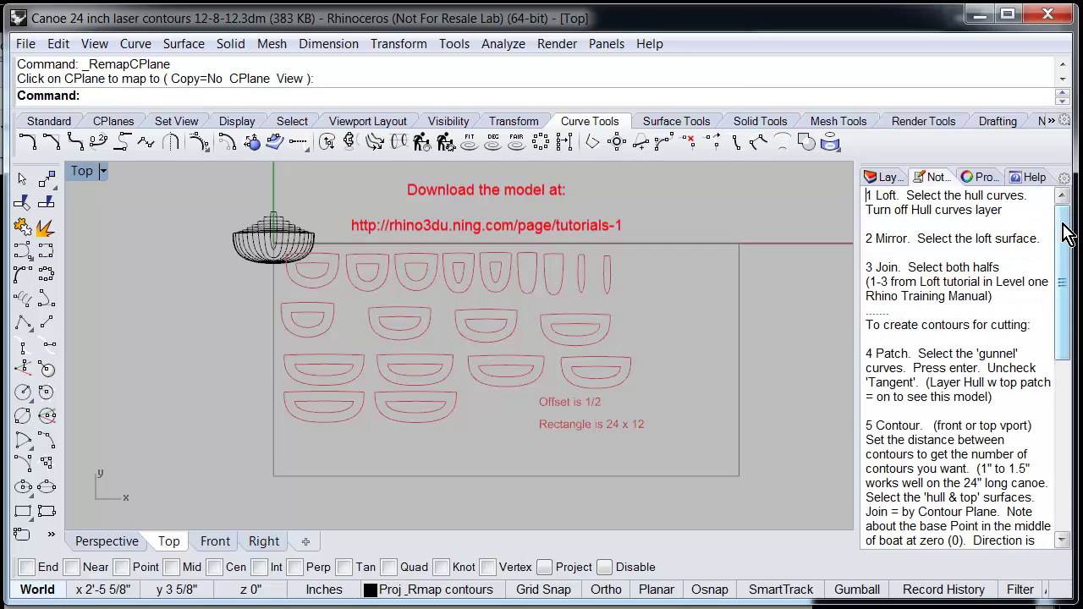
mouse_move(1068, 236)
mouse_down()
mouse_move(1068, 284)
mouse_move(1073, 218)
mouse_up()
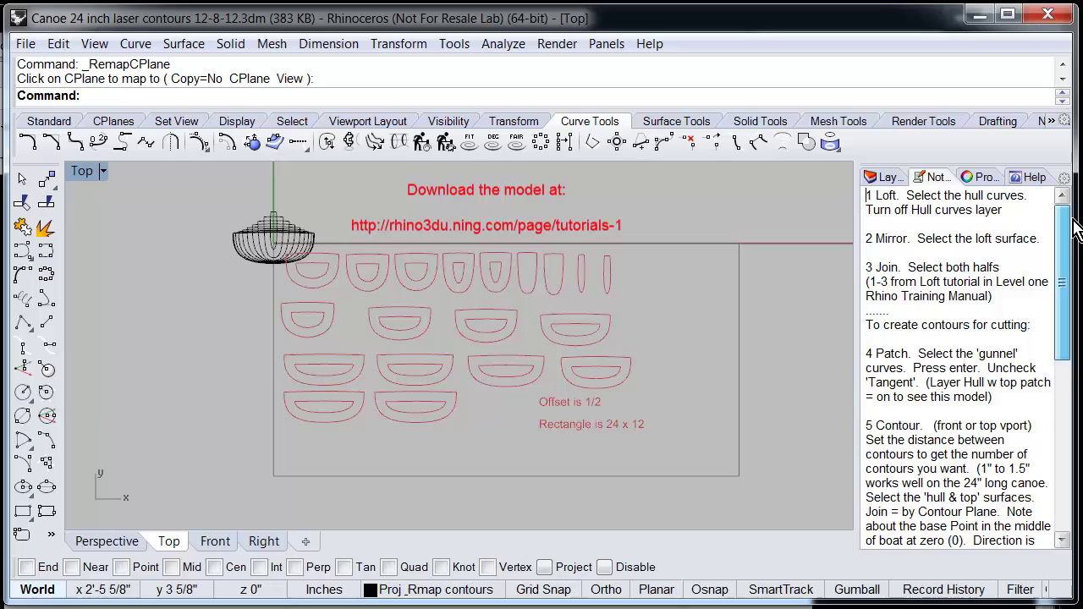